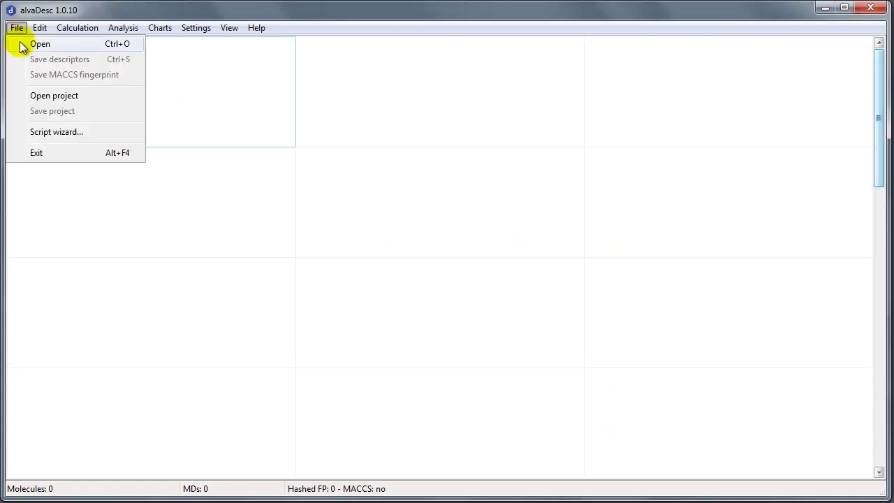
Load the 214 molecules from sample.mol2 into the grid and select a couple of them
left_click(20, 44)
double_click(260, 132)
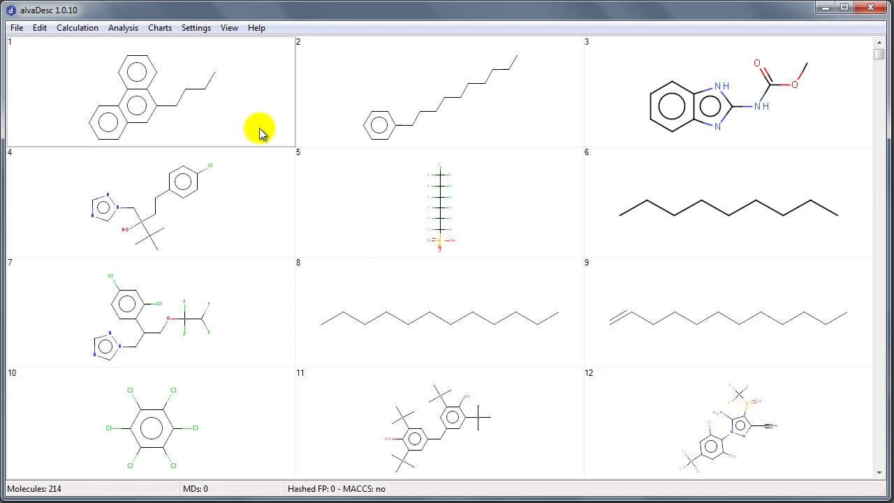
left_click(368, 189)
left_click(329, 99)
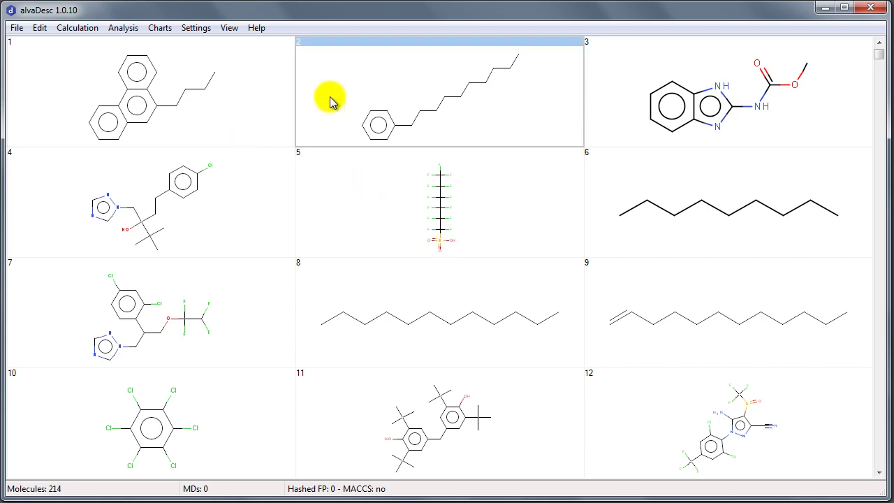
Turn on View molecule name so each structure is labelled with its name
left_click(229, 28)
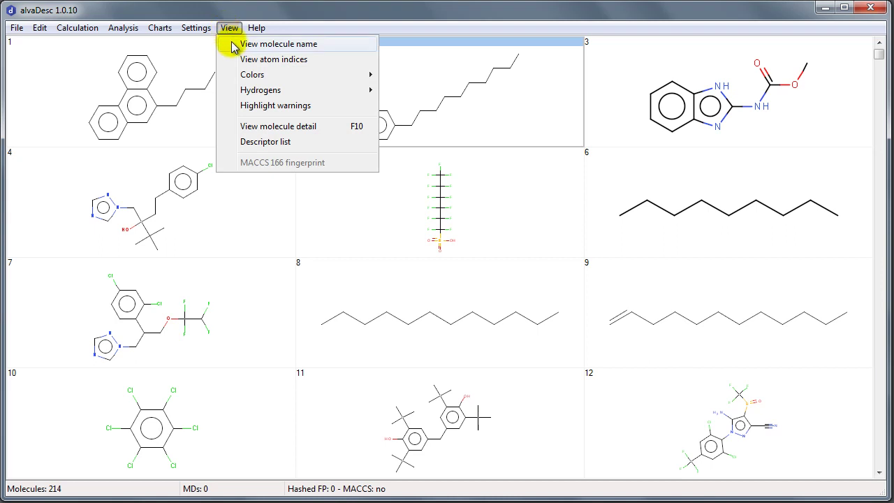
left_click(233, 43)
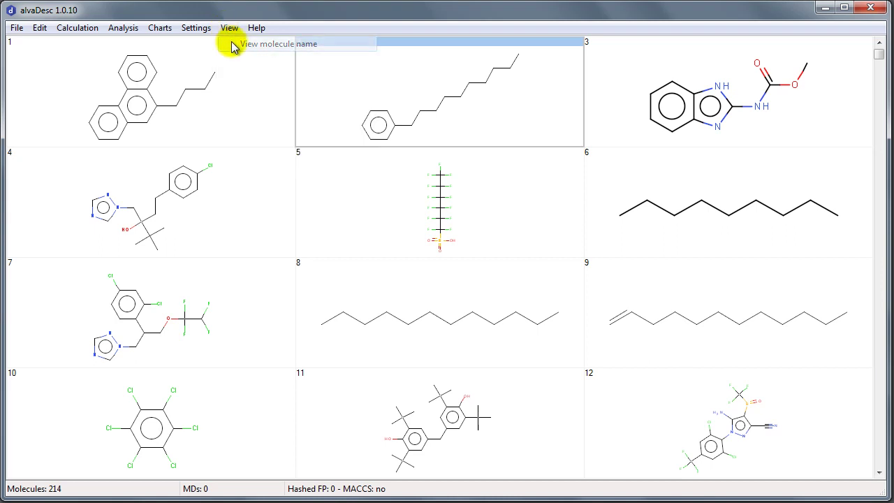
left_click(83, 31)
Calculate all 5,305 descriptors, keeping every group, including Ring descriptors, selected
left_click(92, 44)
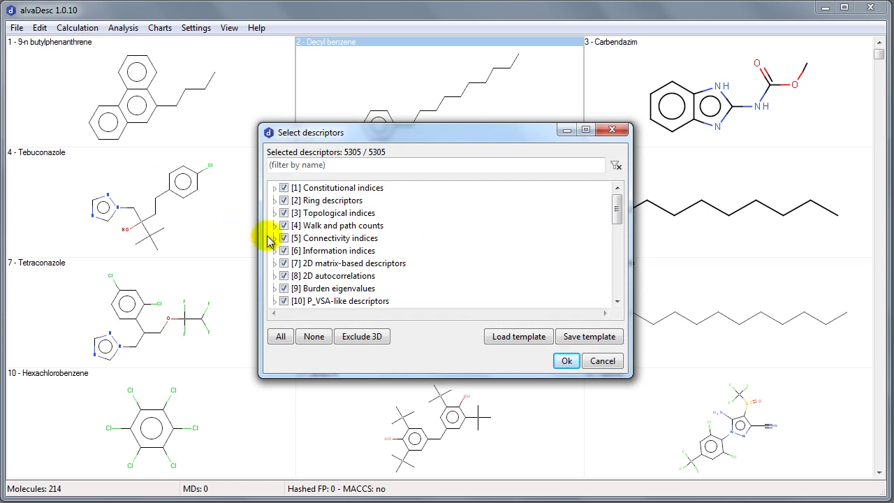
left_click(283, 200)
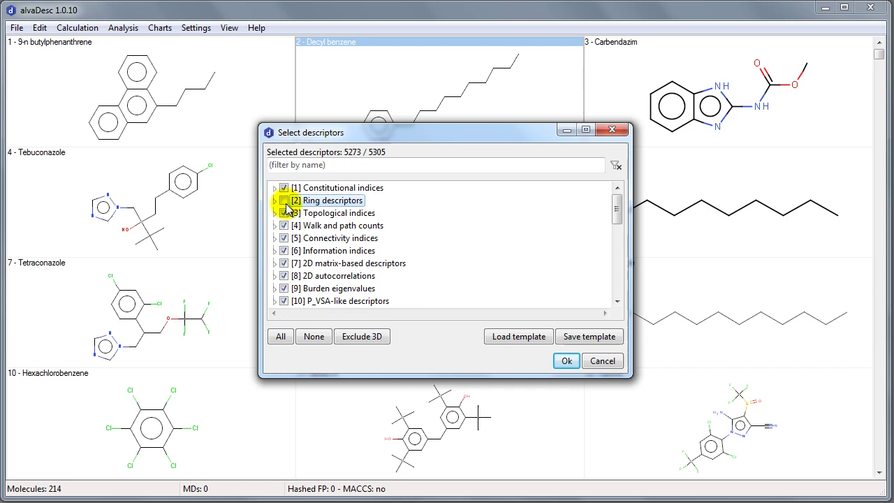
left_click(285, 203)
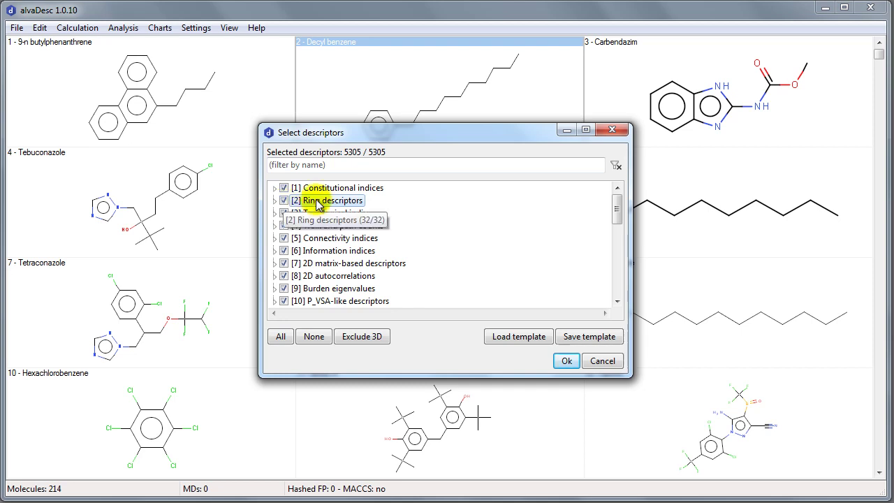
left_click(565, 362)
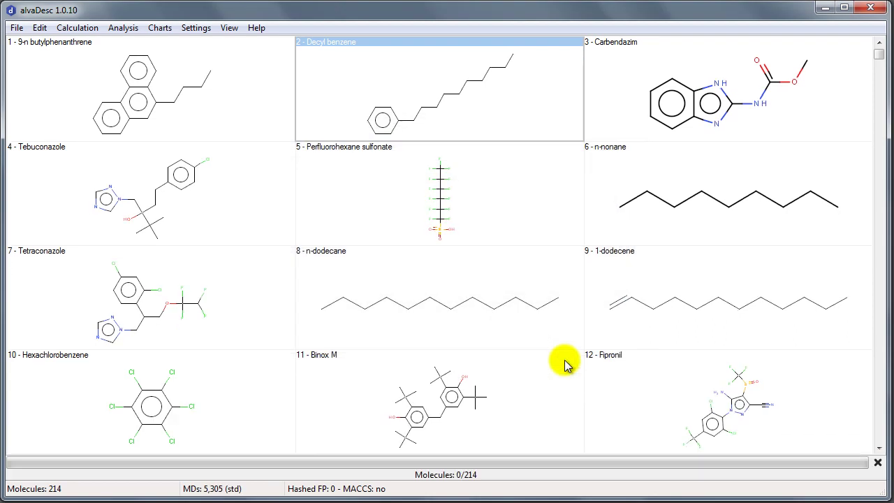
Show the molecule detail panel and view 9-n butylphenanthrene, then Tebuconazole
left_click(235, 31)
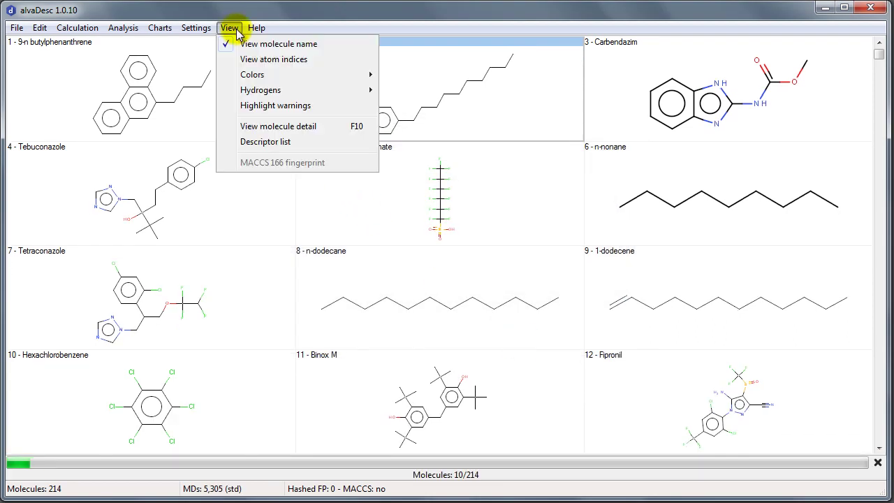
left_click(264, 126)
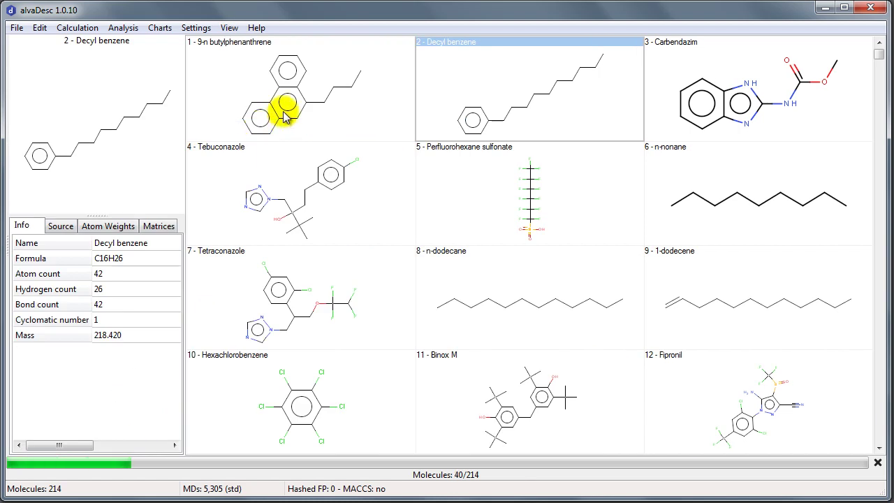
left_click(286, 117)
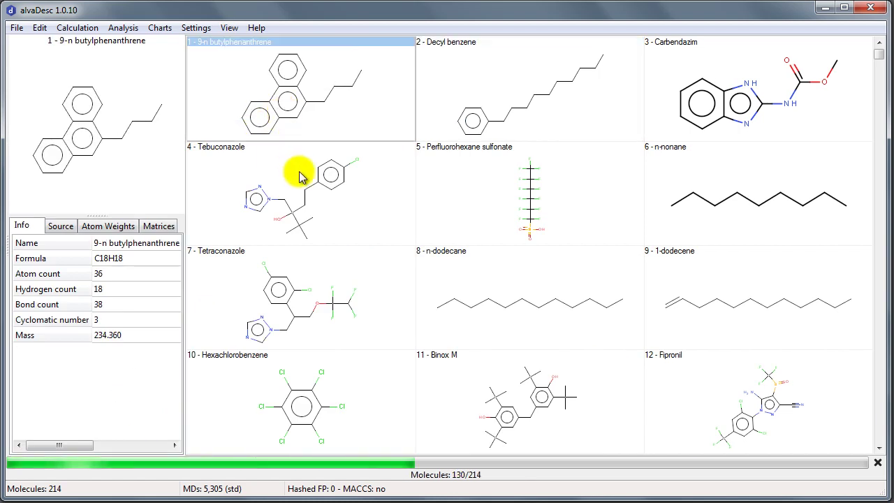
left_click(299, 176)
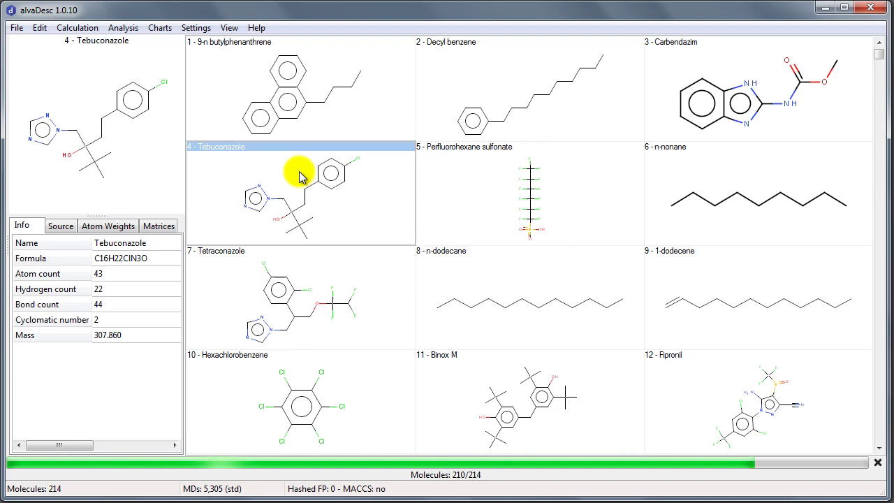
Plot an AMW histogram, box-select the 20–22 bar to filter 4 molecules, and view molecule 130
left_click(131, 32)
mouse_move(152, 28)
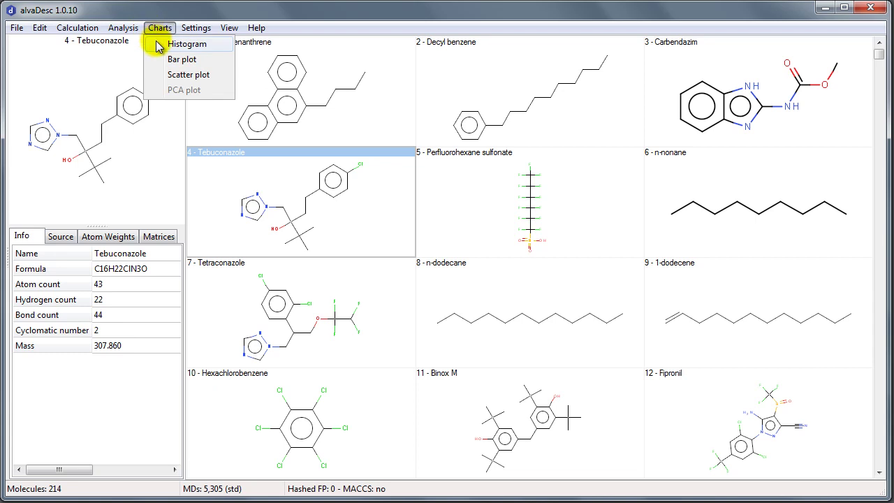
left_click(158, 44)
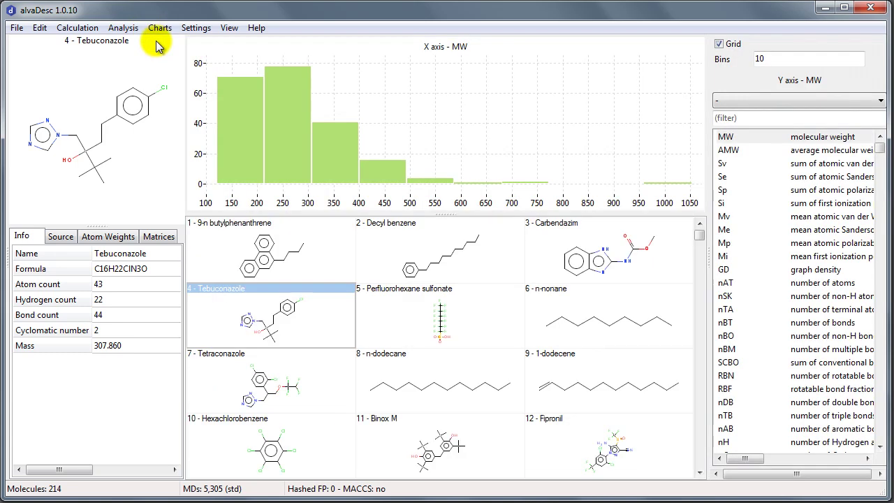
left_click(726, 150)
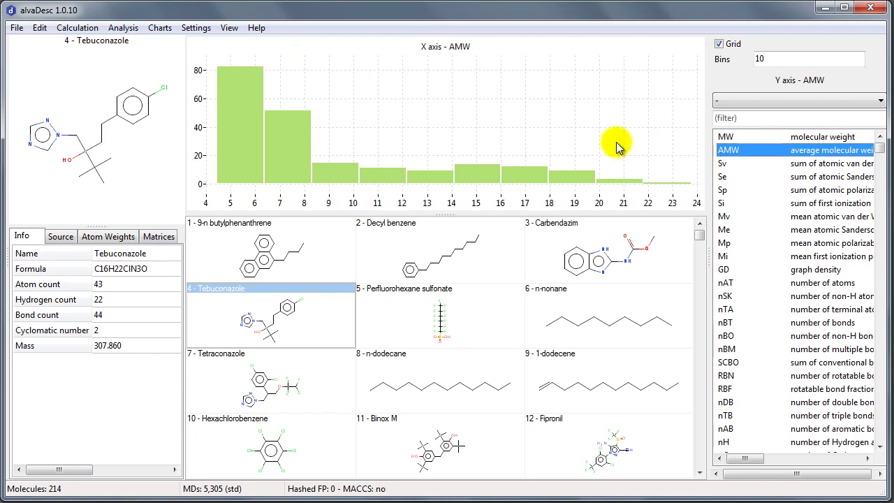
left_click_drag(610, 140, 630, 187)
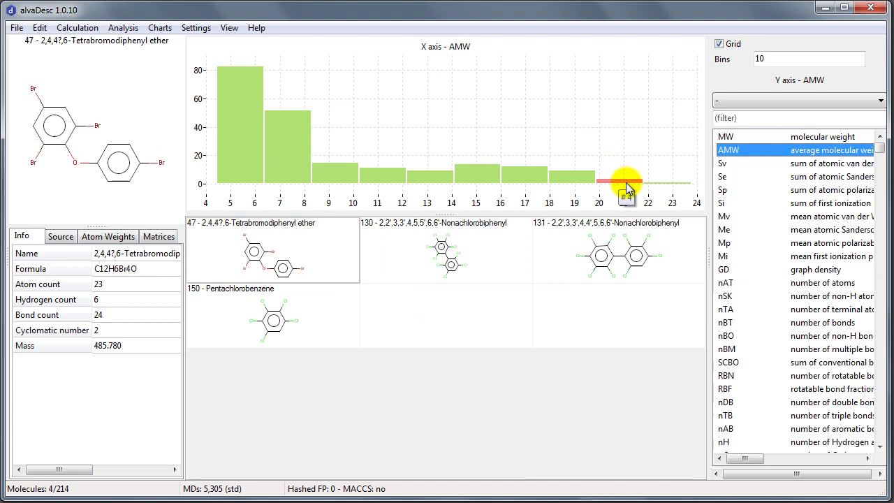
left_click(487, 239)
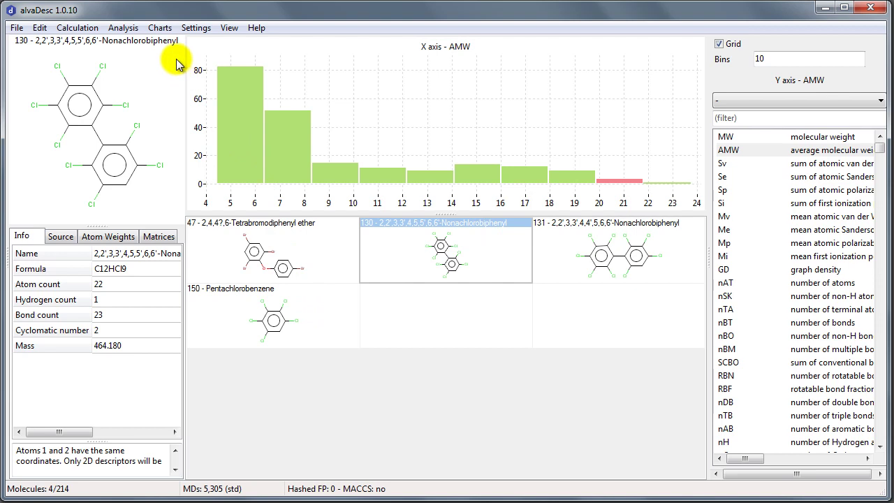
left_click(160, 28)
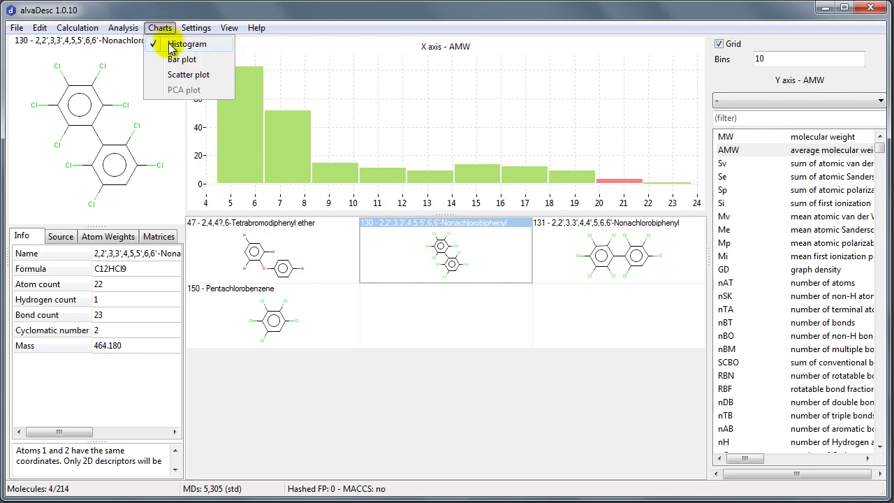
Plot AMW (X) against Se (Y) and box-select the high-AMW outlying points
left_click(176, 75)
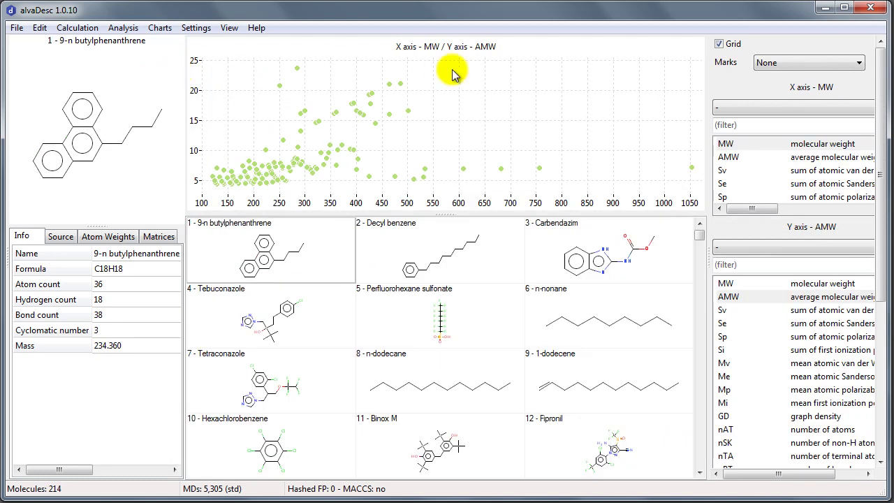
left_click(726, 156)
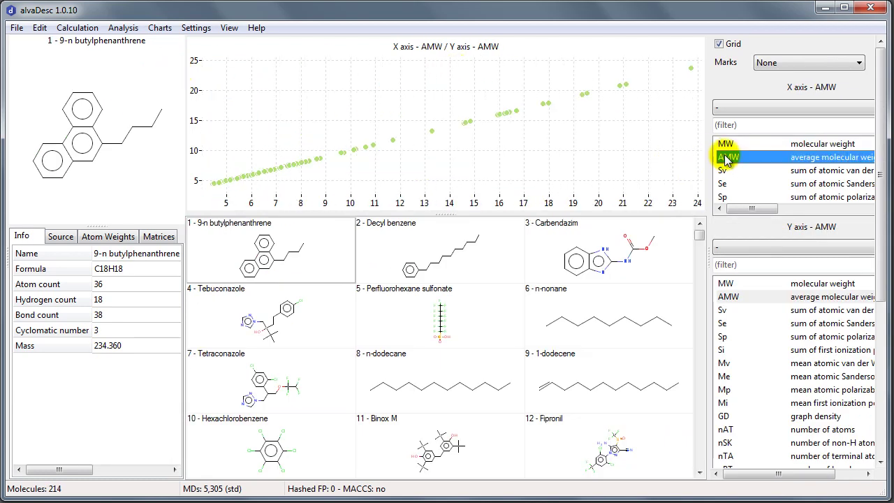
left_click(731, 324)
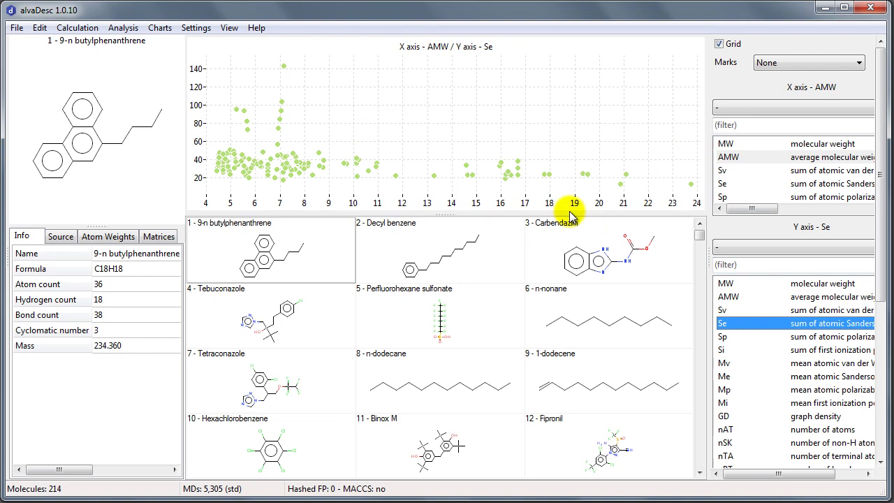
left_click_drag(578, 166, 635, 192)
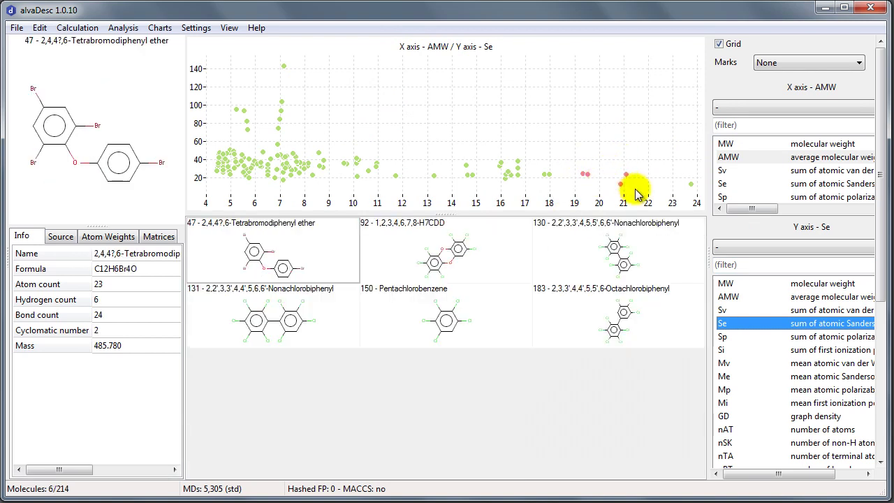
left_click(114, 31)
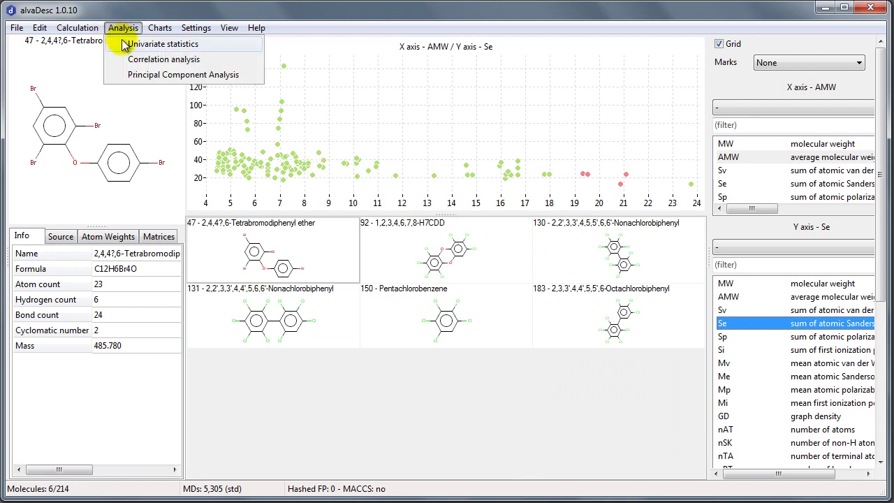
left_click(126, 45)
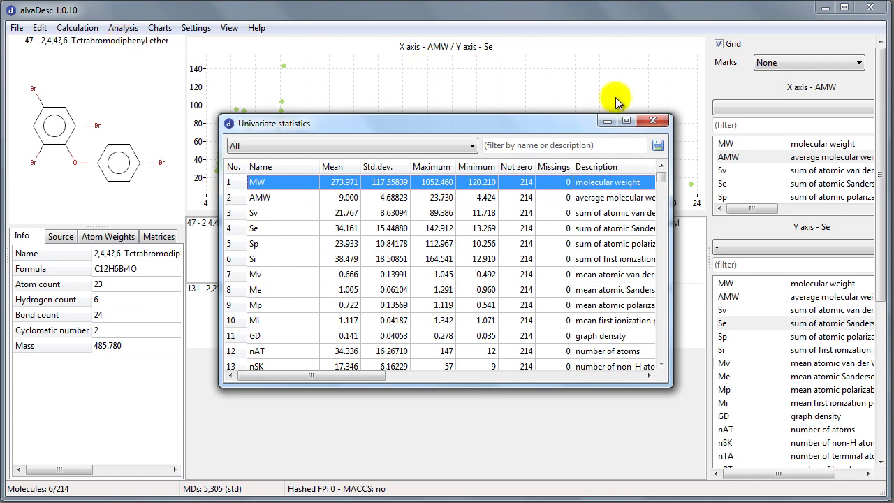
left_click(649, 120)
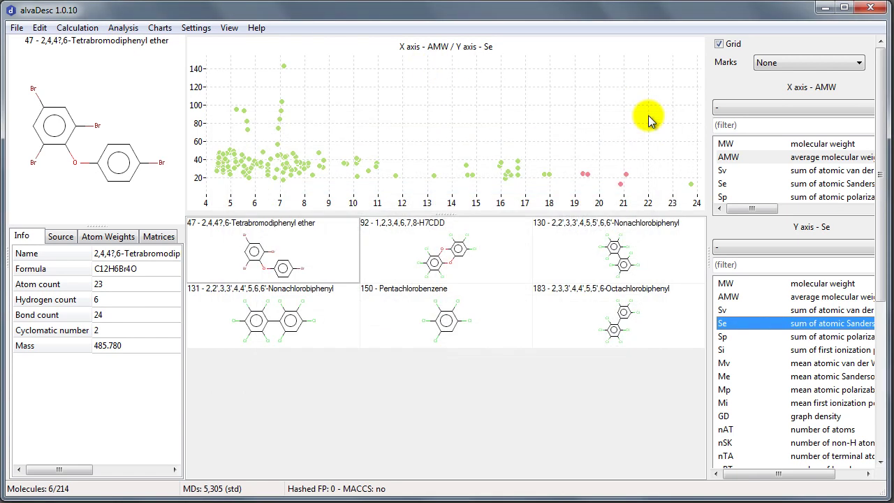
left_click(121, 27)
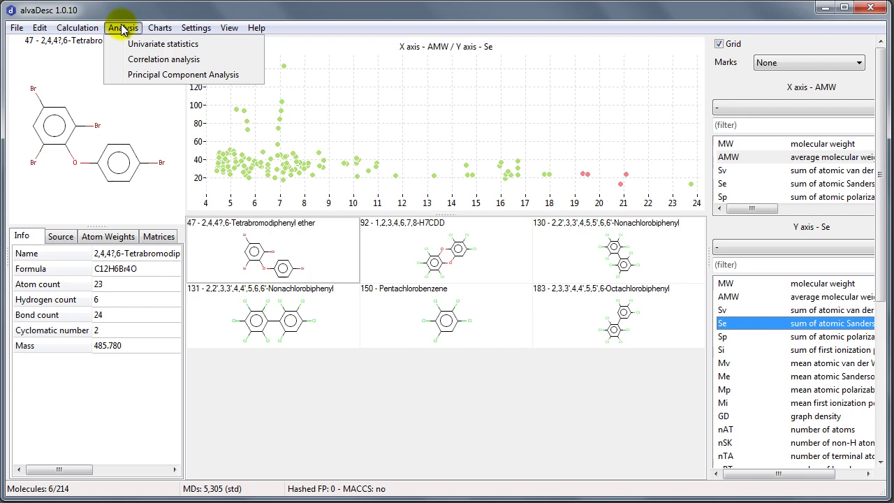
Compute a correlation map of the 43 Constitutional indices, enlarge it, then close it
left_click(139, 63)
left_click(321, 202)
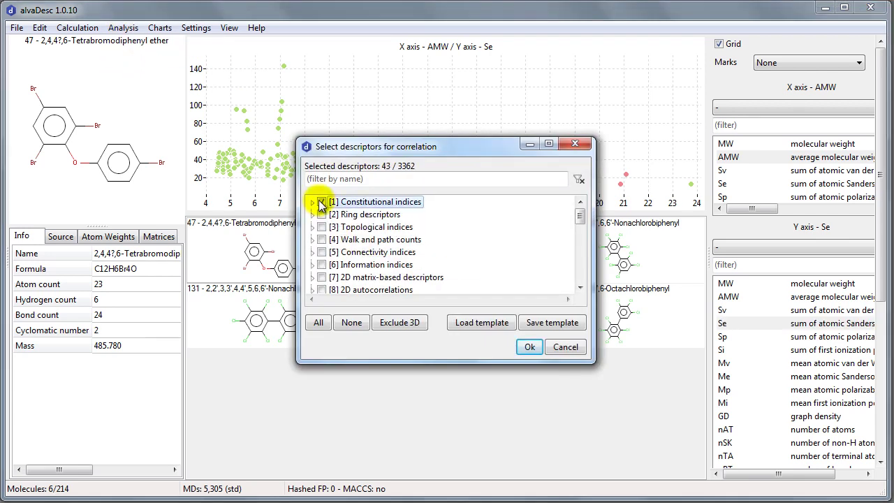
left_click(525, 346)
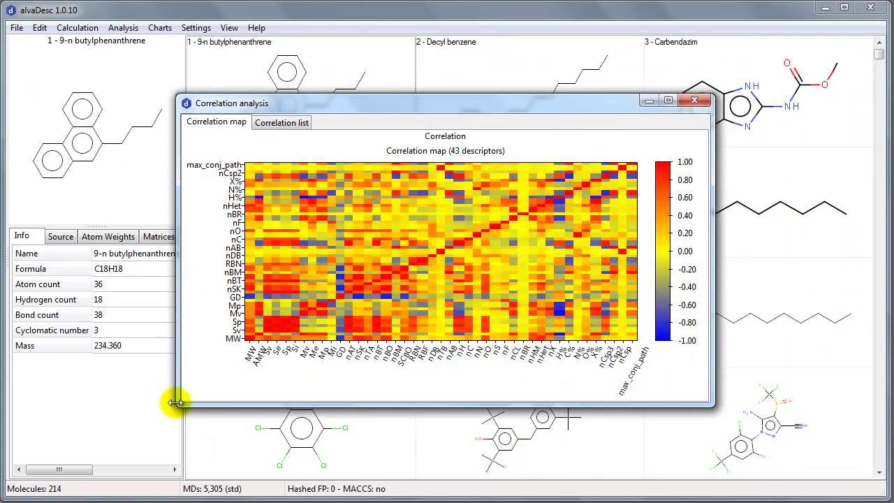
left_click_drag(177, 403, 157, 420)
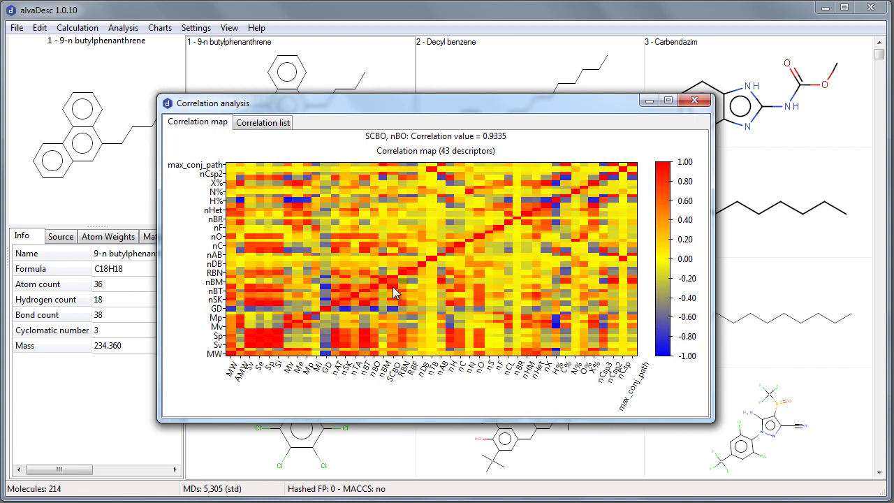
left_click(691, 105)
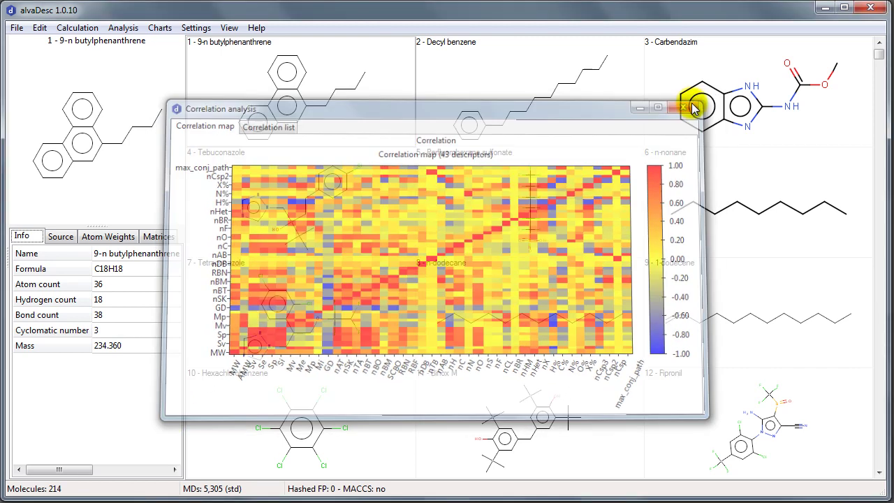
Set up PCA with only Constitutional, Ring, Topological indices and Walk and path count groups
left_click(124, 28)
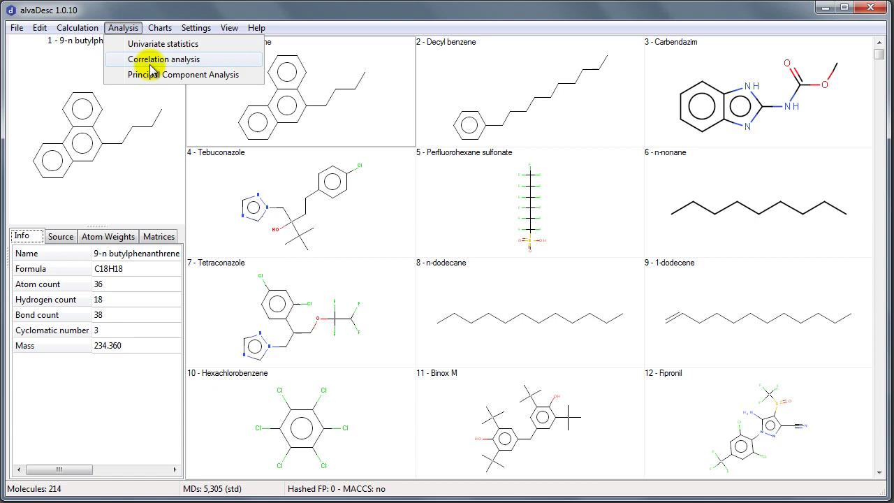
left_click(153, 75)
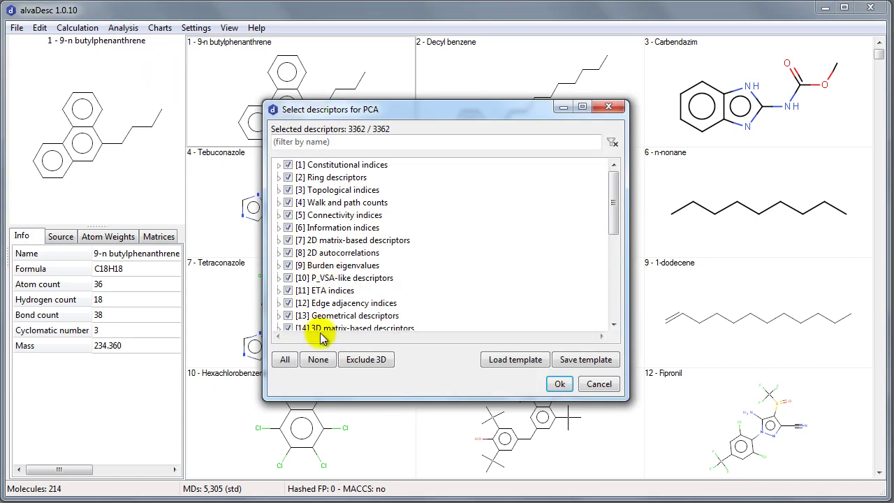
left_click(320, 358)
left_click(288, 165)
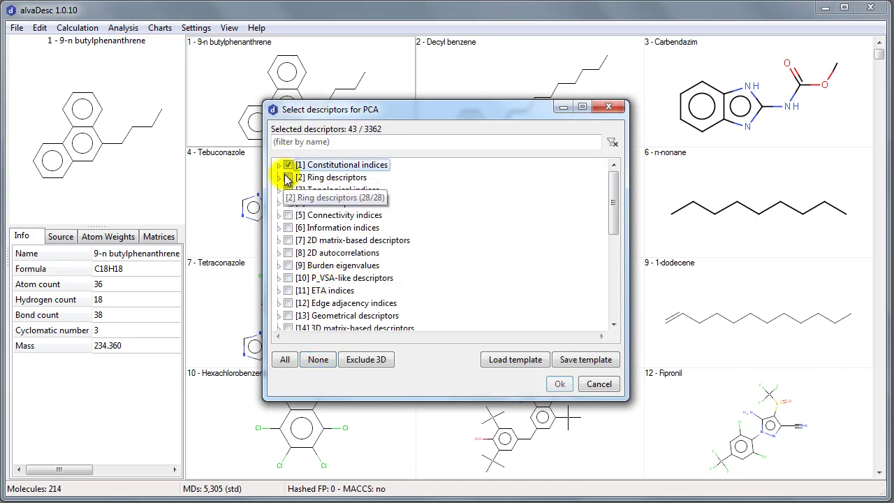
left_click(288, 177)
left_click(287, 190)
left_click(288, 203)
left_click(279, 190)
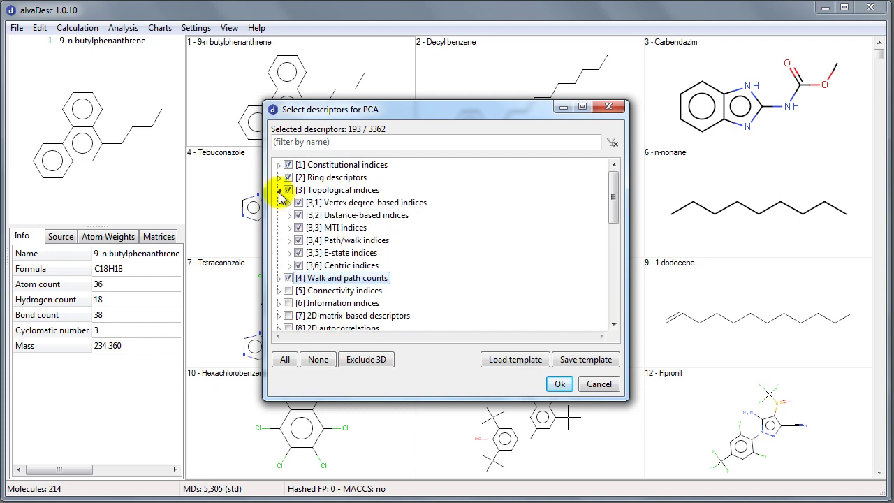
Run the PCA and box-select four outlying molecules in the PC01/PC02 scores plot
left_click(558, 383)
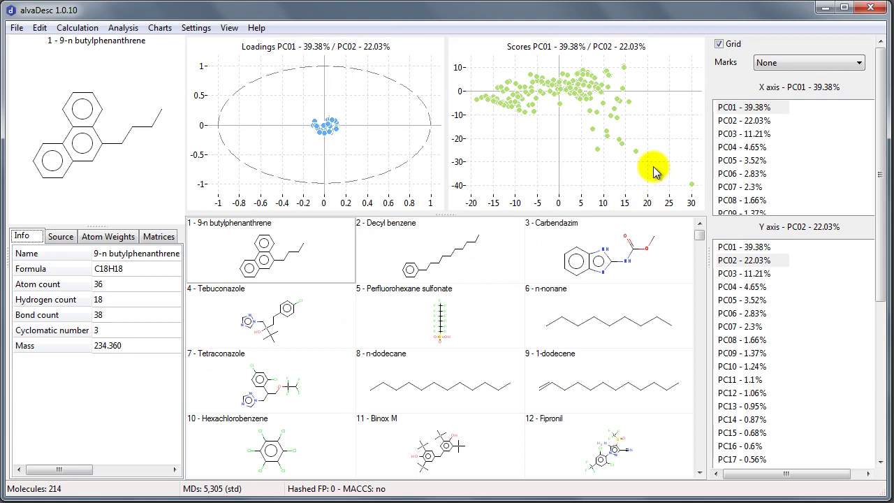
left_click_drag(656, 172, 611, 129)
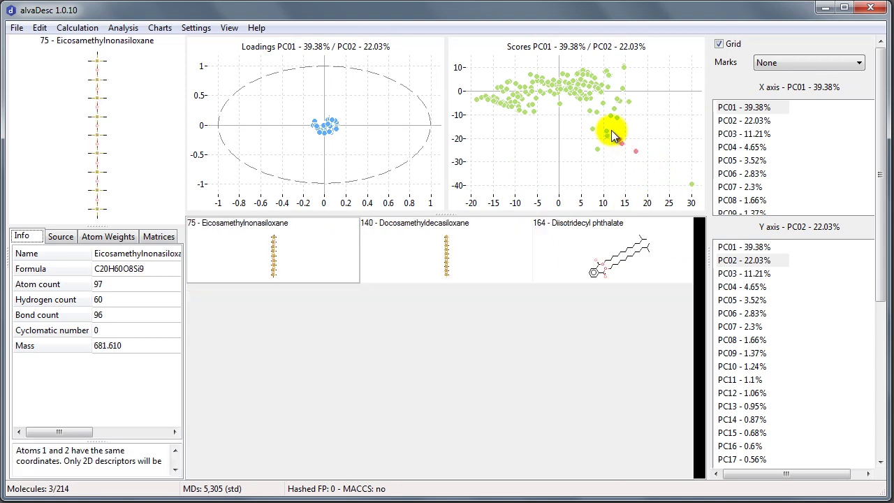
left_click_drag(668, 165, 698, 189)
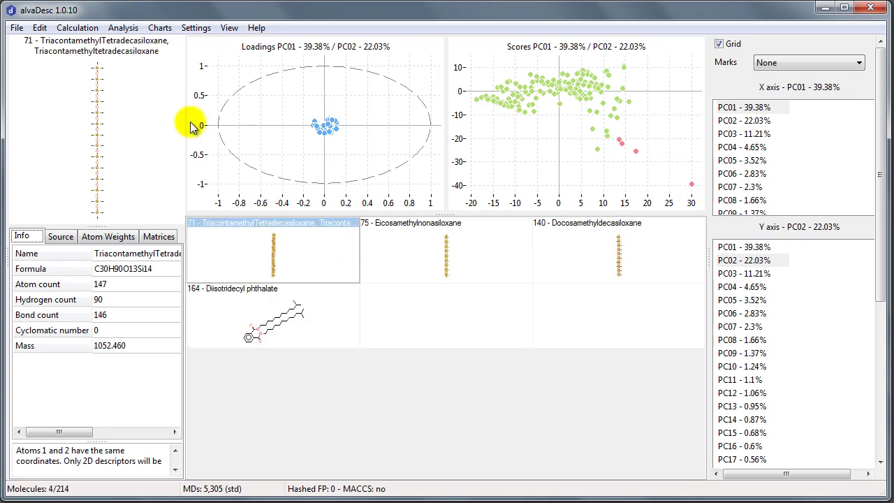
Show the File menu options for opening and saving descriptors and projects
left_click(15, 30)
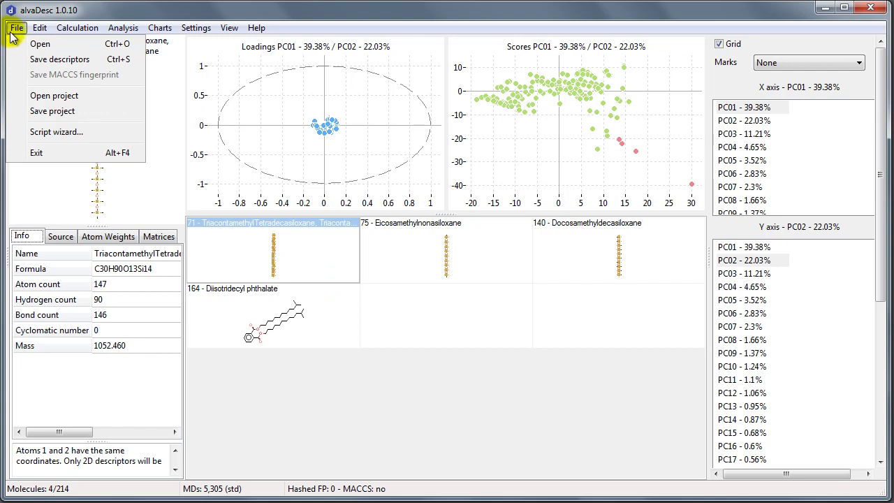